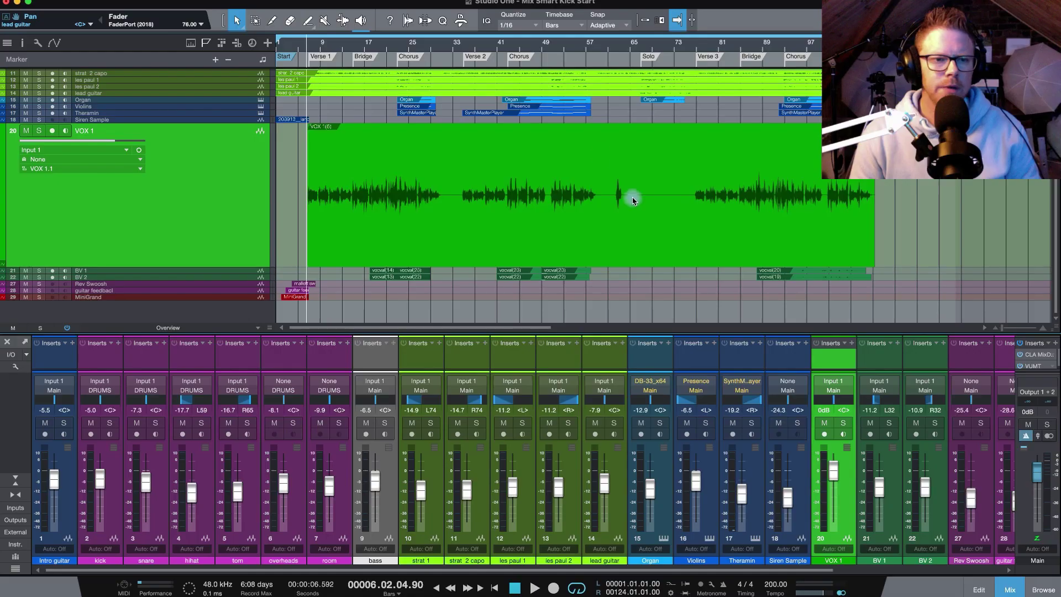
# Step: Briefly show then hide the VOX 1 automation lane, and zoom the timeline in
pyautogui.rightClick(192, 154)
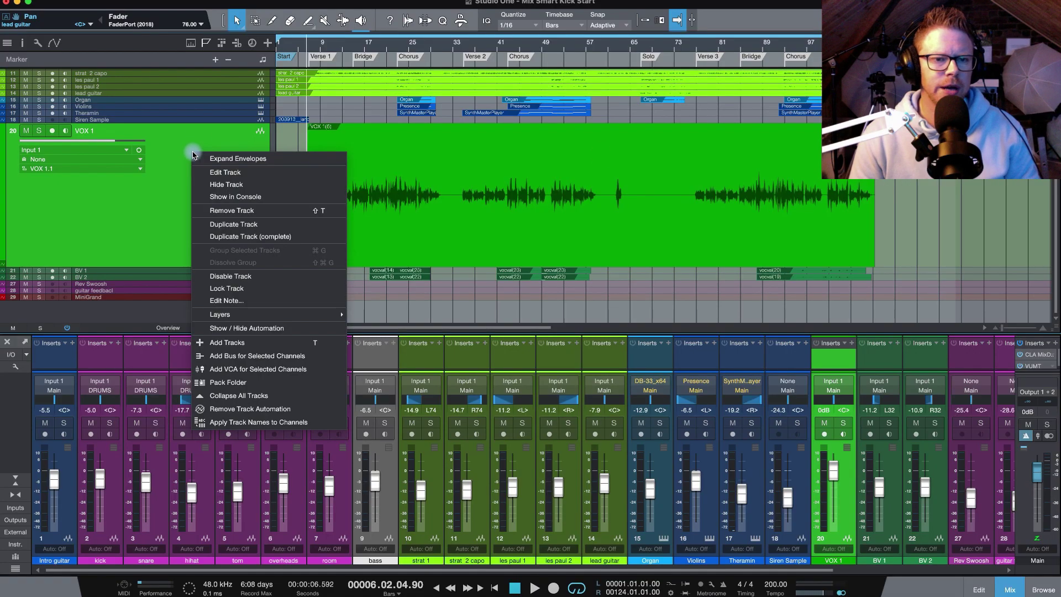
pyautogui.click(278, 333)
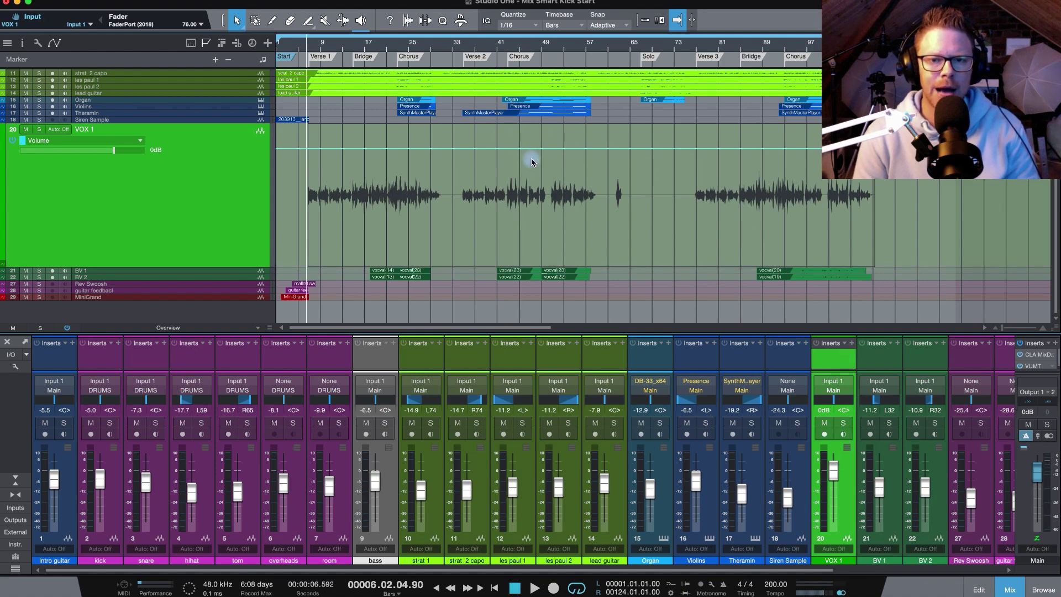
pyautogui.press('a')
pyautogui.press('e')
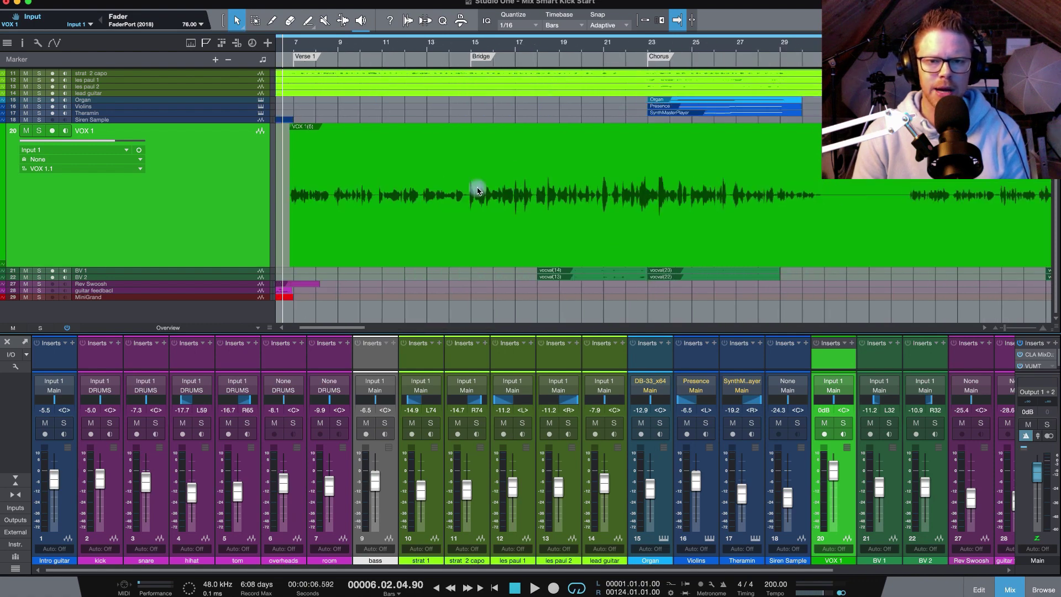
pyautogui.press('e')
pyautogui.press('e')
pyautogui.hscroll(10, 432, 188)
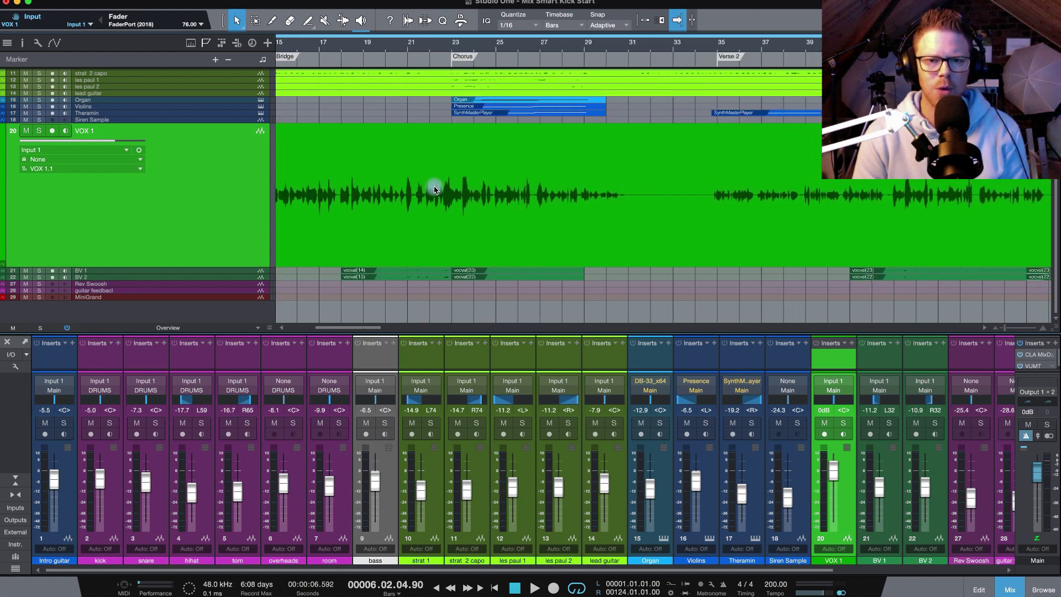
pyautogui.hscroll(-8, 446, 190)
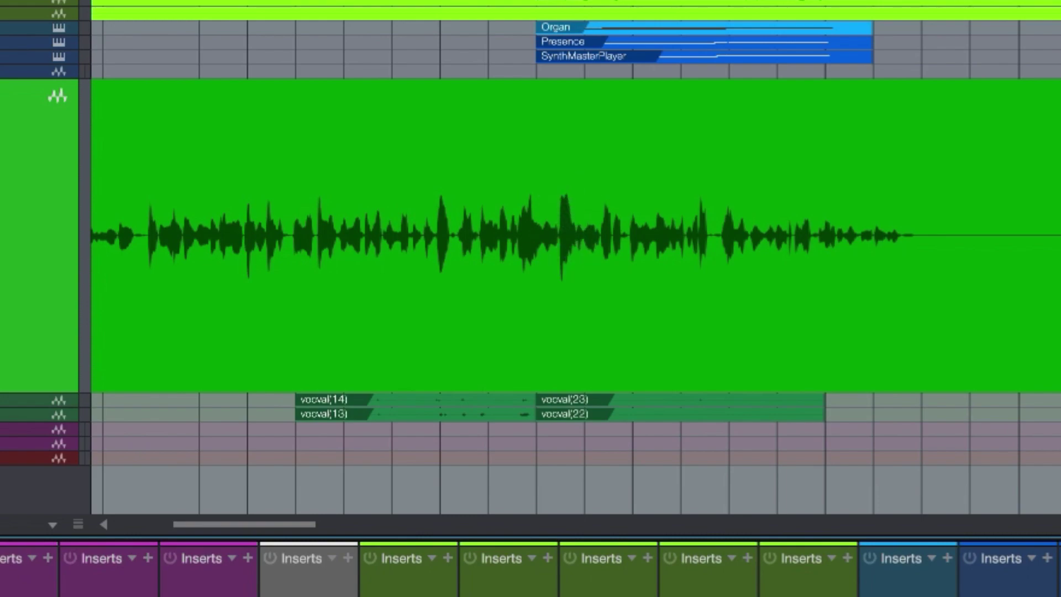
# Step: Solo VOX 1 and play from the Chorus marker, zooming in around bar 23
pyautogui.click(482, 52)
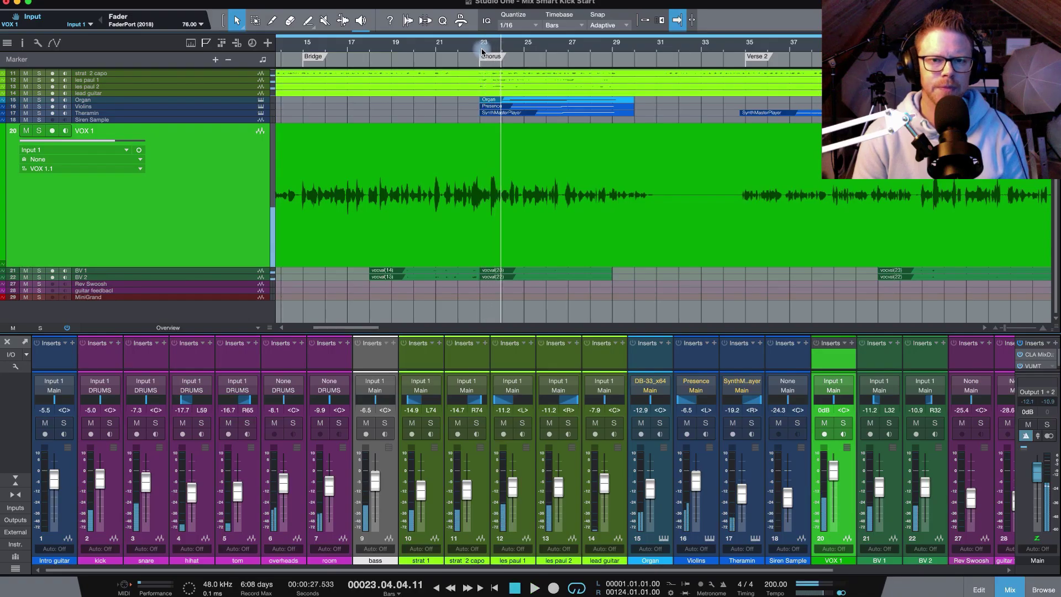
pyautogui.click(843, 423)
pyautogui.press('space')
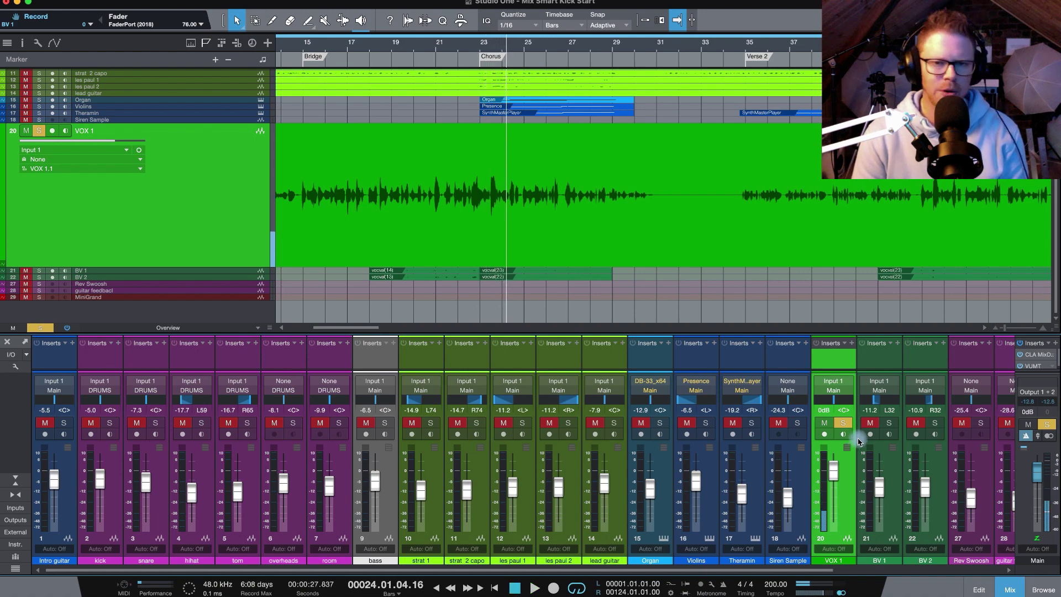
pyautogui.press('e')
pyautogui.press('e')
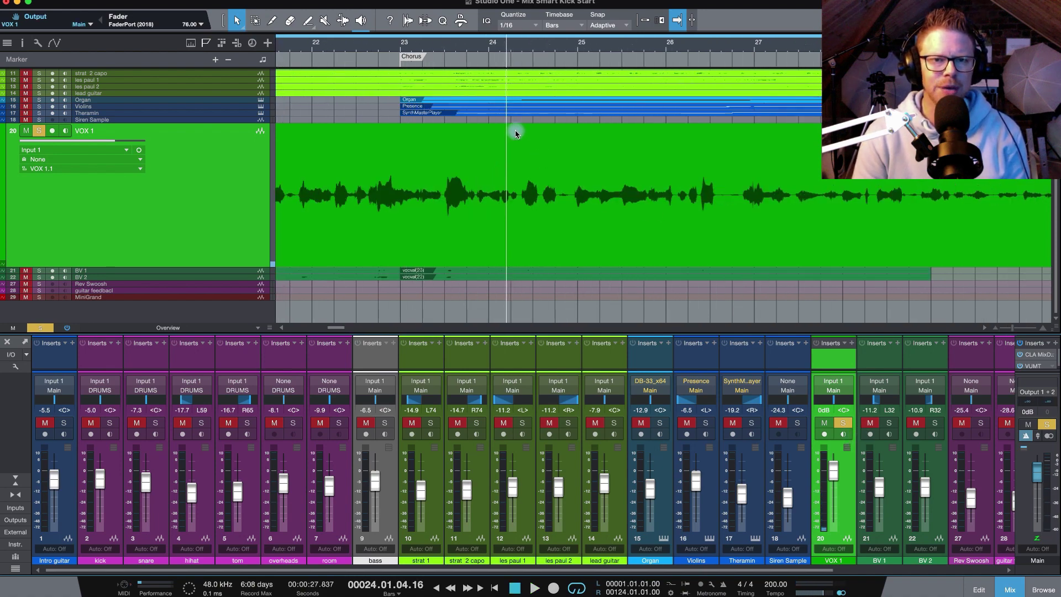
pyautogui.press('space')
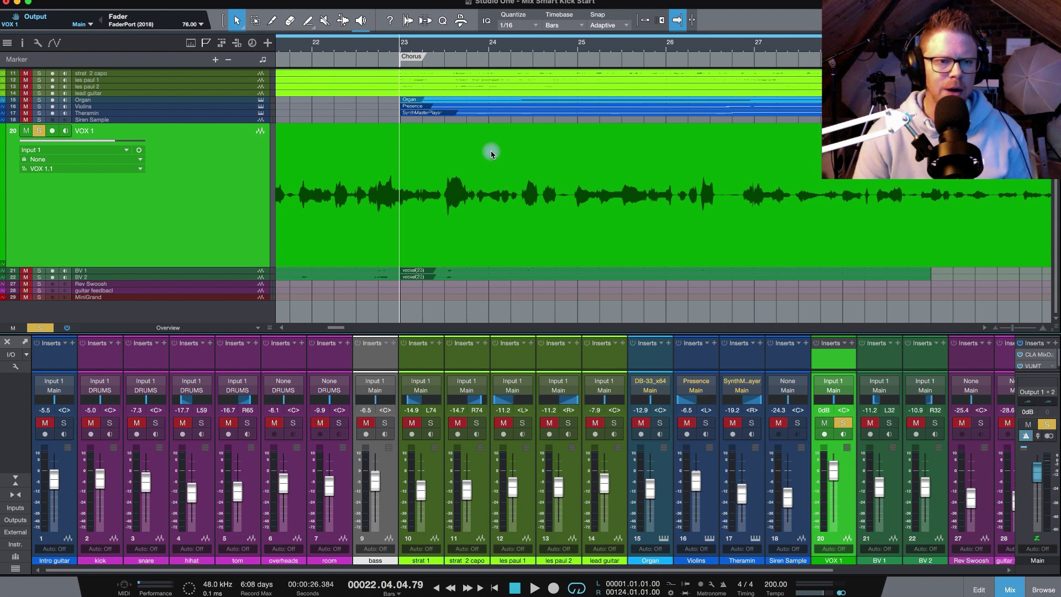
# Step: Show the VOX 1 volume lane and add a volume point just after 23.2.4
pyautogui.rightClick(200, 192)
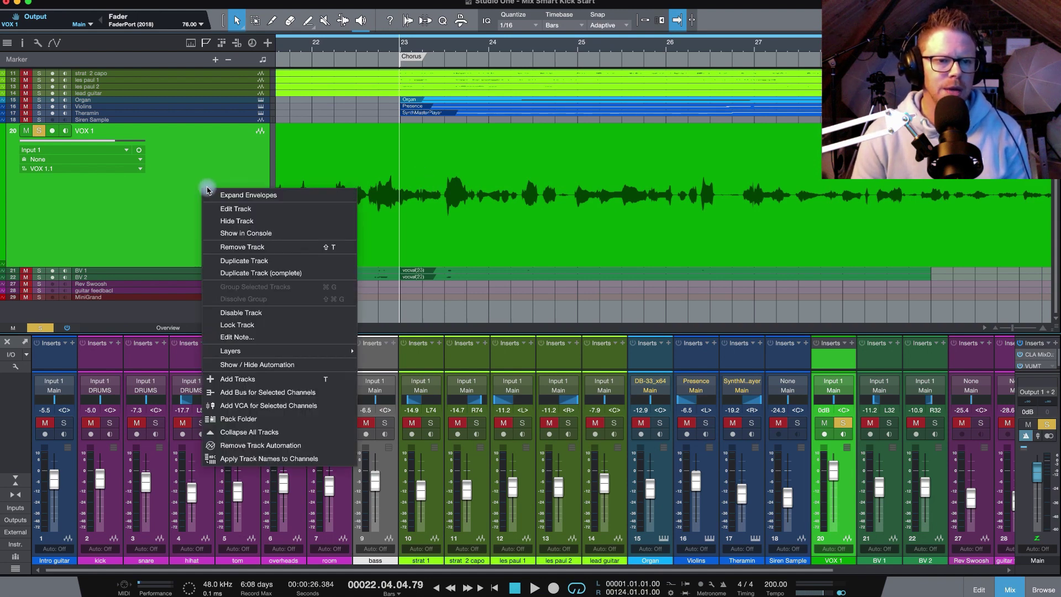
pyautogui.click(278, 365)
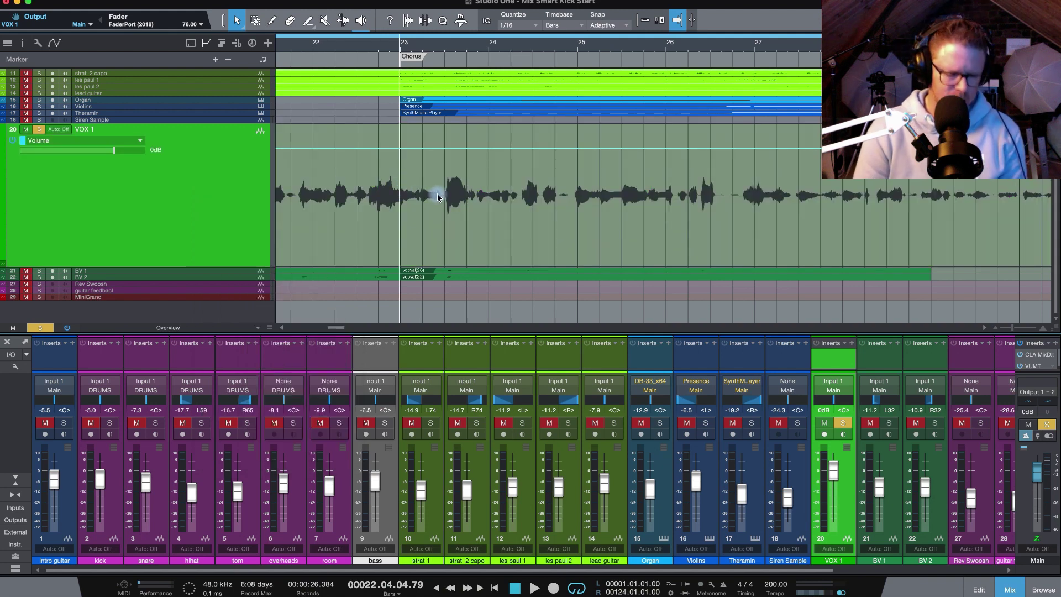
pyautogui.press('e')
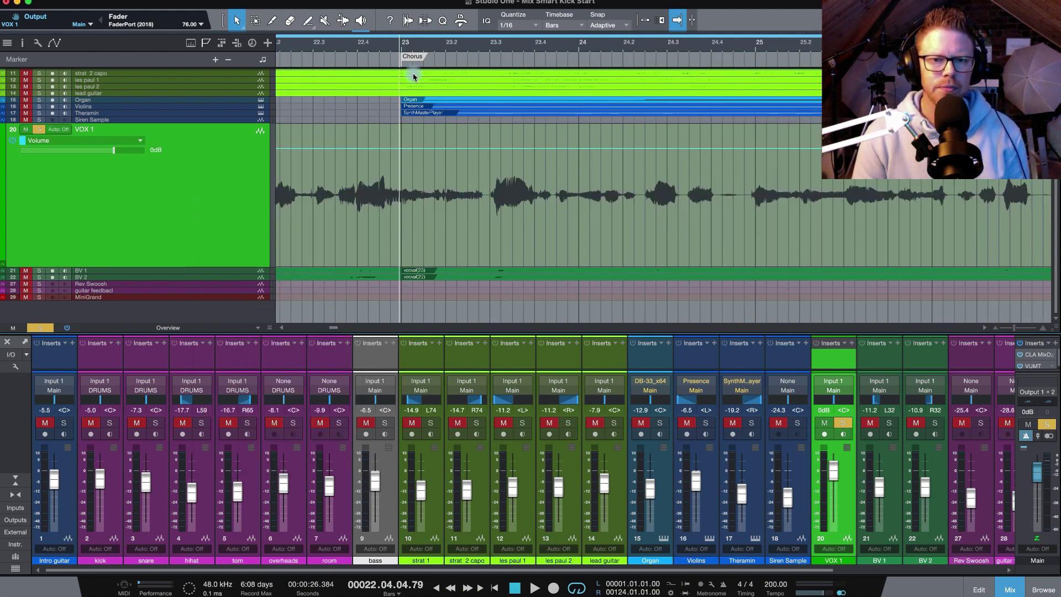
pyautogui.click(481, 53)
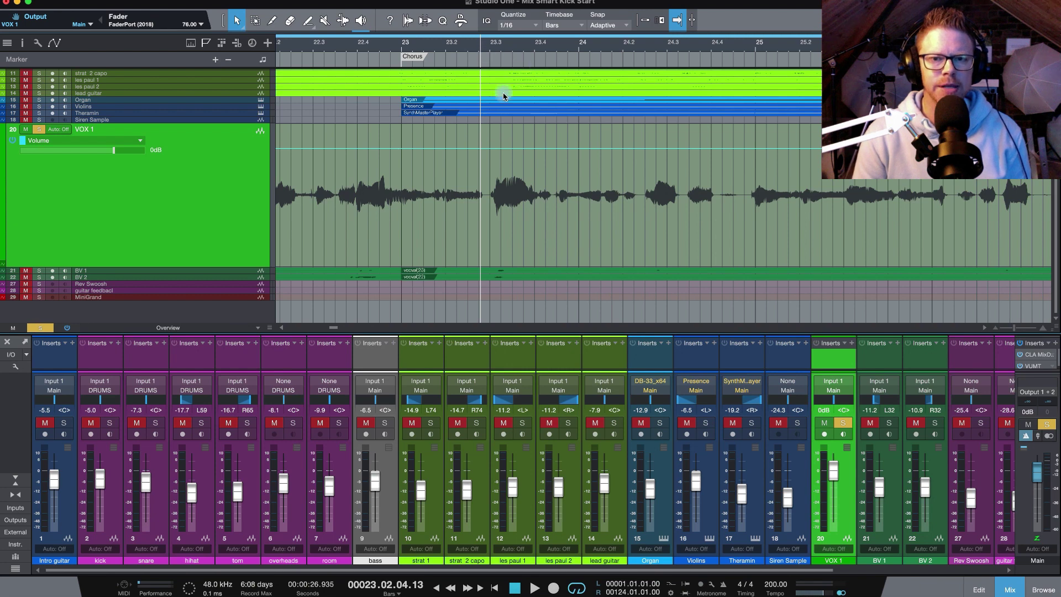
pyautogui.click(489, 150)
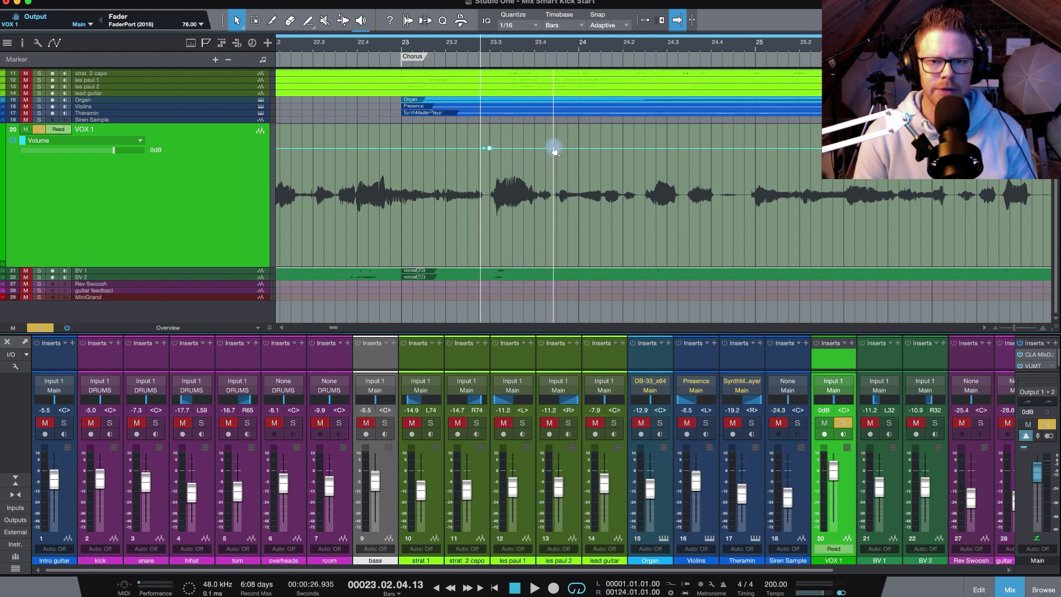
# Step: Add more VOX 1 volume points and pull the inner ones down into a dip under the loud phrase
pyautogui.click(558, 148)
pyautogui.click(490, 150)
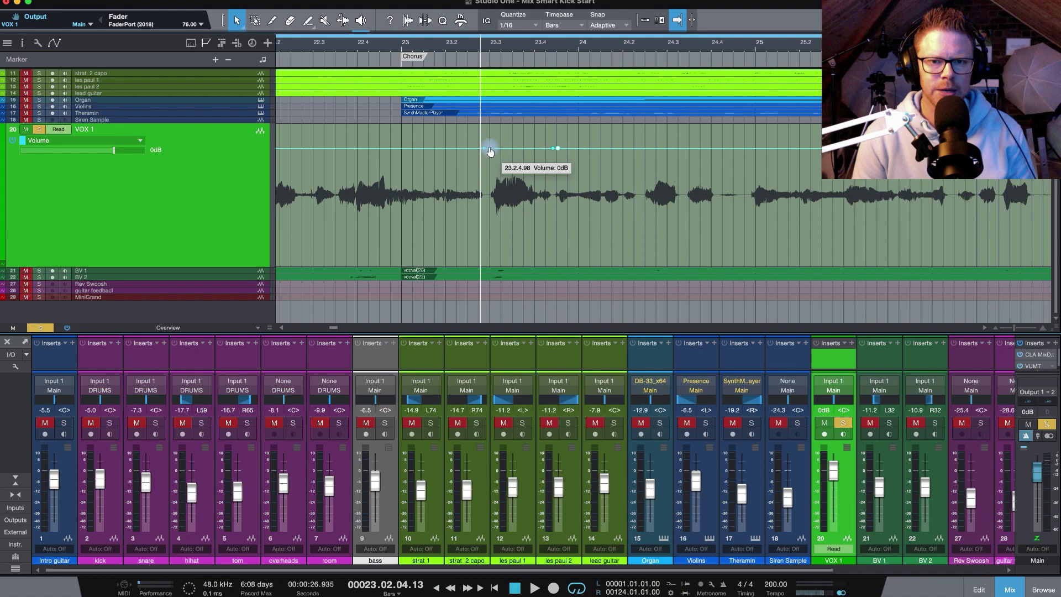
pyautogui.moveTo(490, 149); pyautogui.dragTo(487, 147)
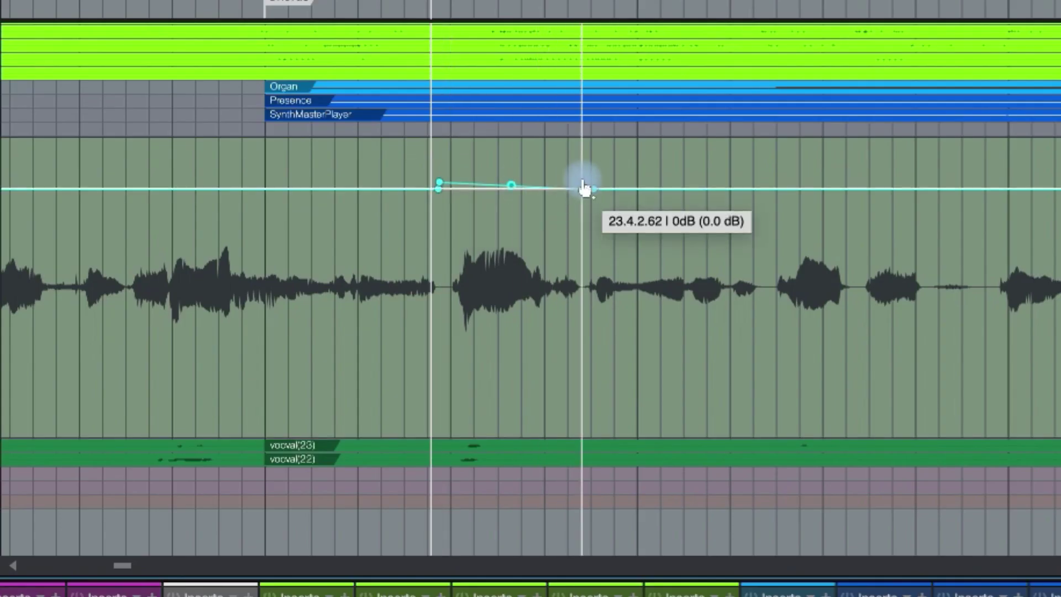
pyautogui.moveTo(585, 196); pyautogui.dragTo(583, 206)
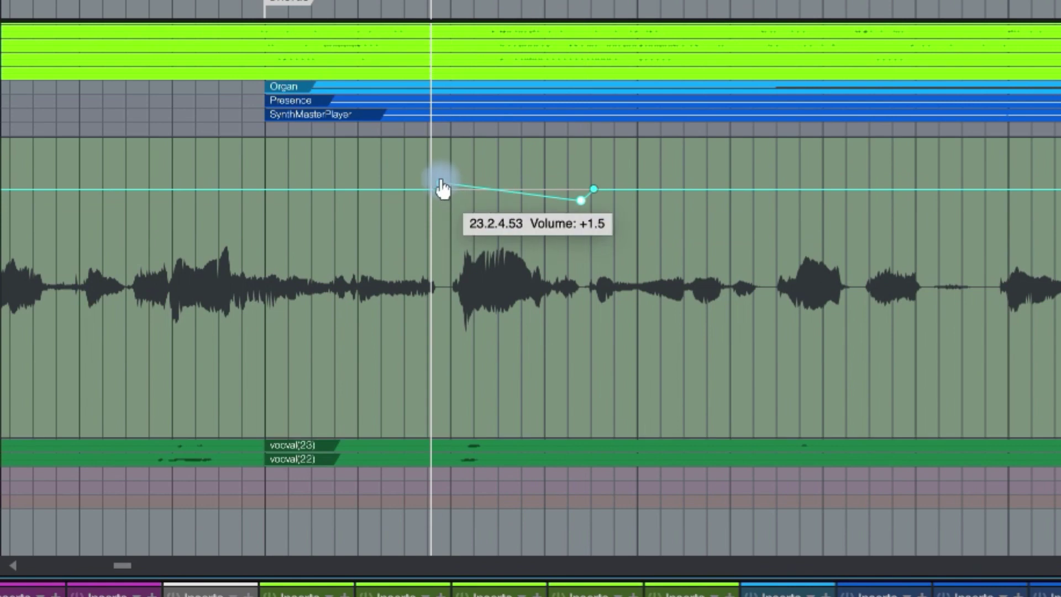
pyautogui.moveTo(440, 185); pyautogui.dragTo(447, 206)
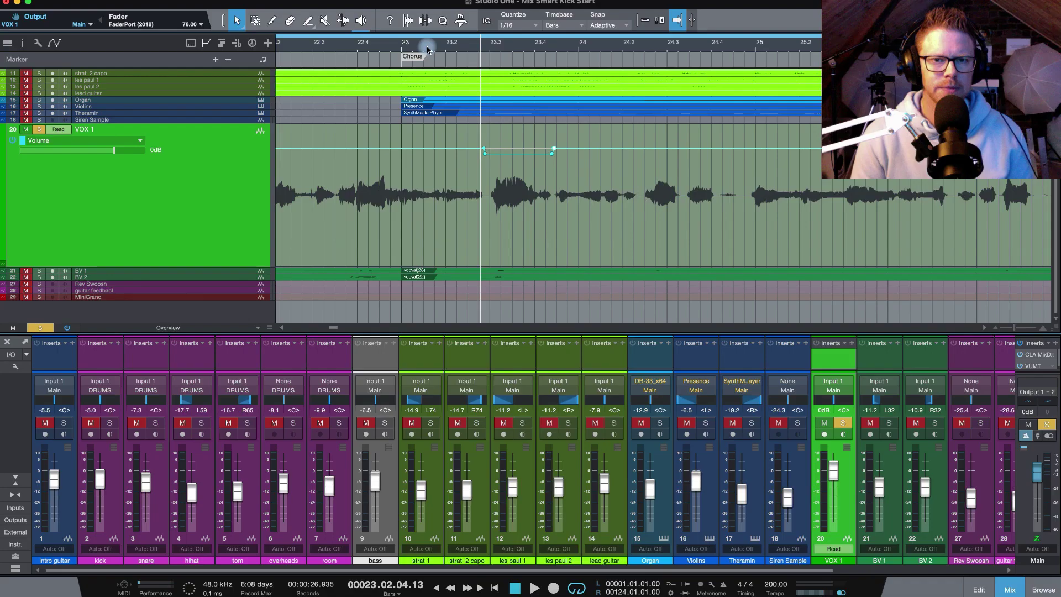
pyautogui.click(427, 50)
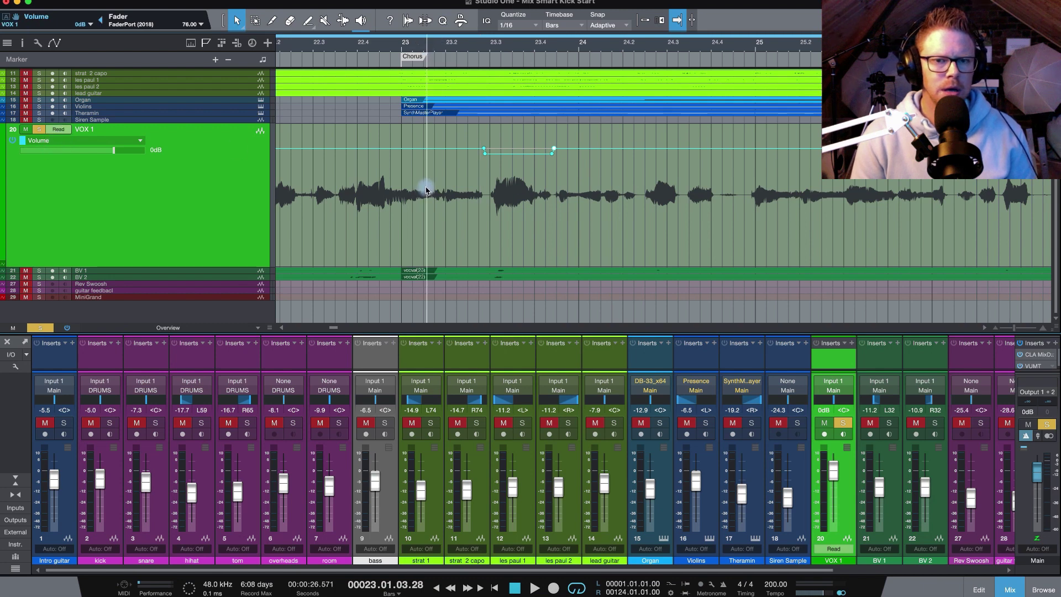
pyautogui.press('space')
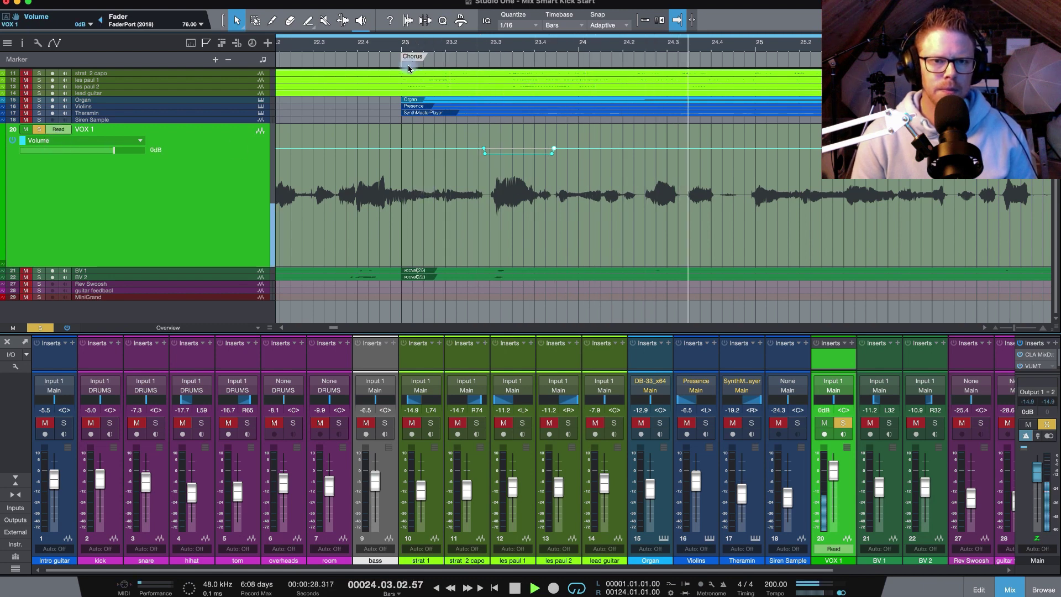
pyautogui.press('space')
pyautogui.click(380, 50)
pyautogui.press('space')
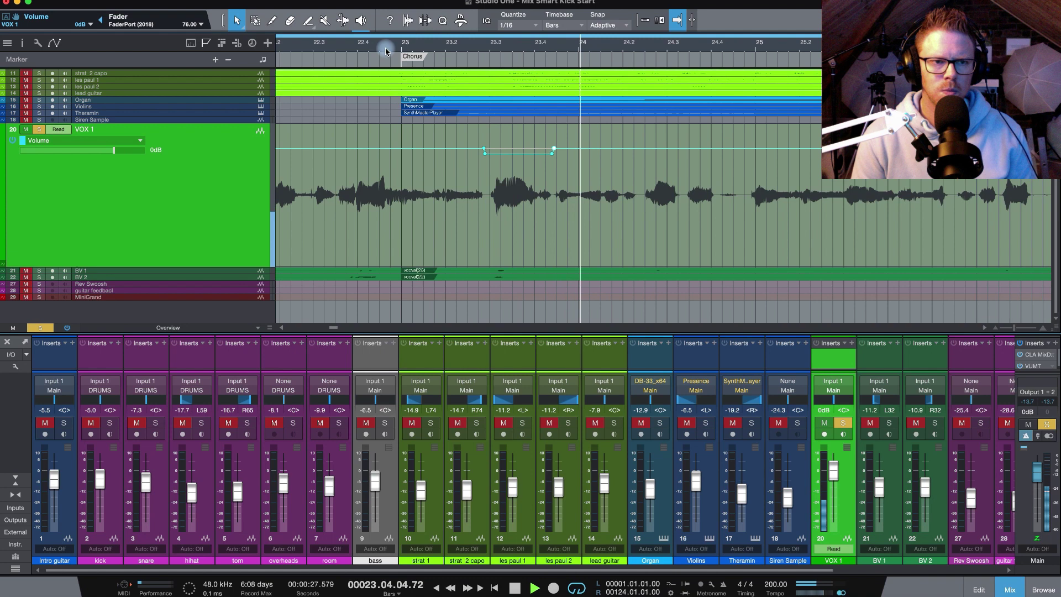
pyautogui.press('space')
pyautogui.click(58, 129)
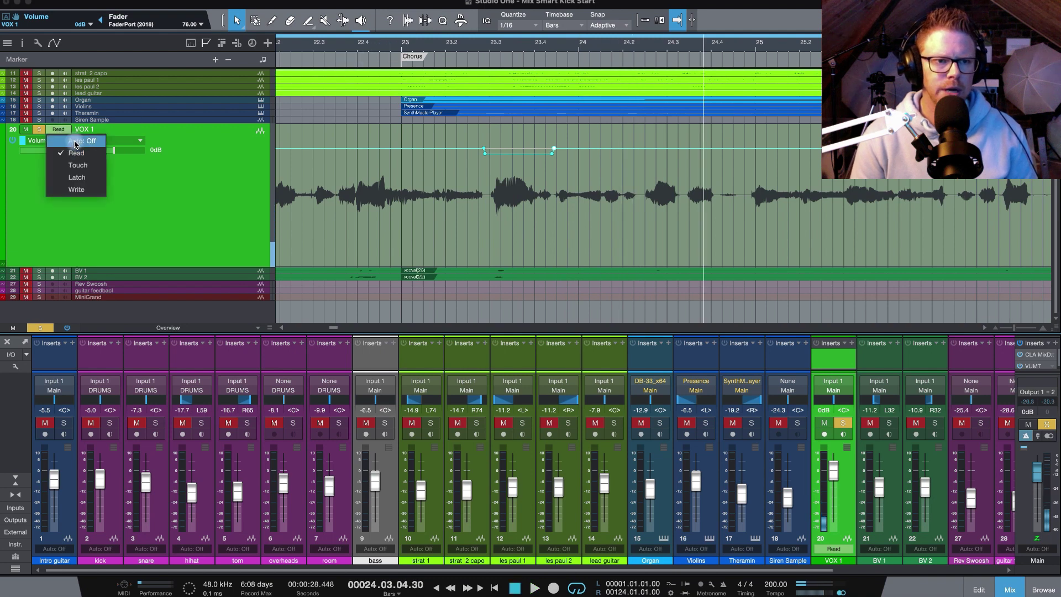
pyautogui.click(60, 137)
pyautogui.click(407, 49)
pyautogui.press('space')
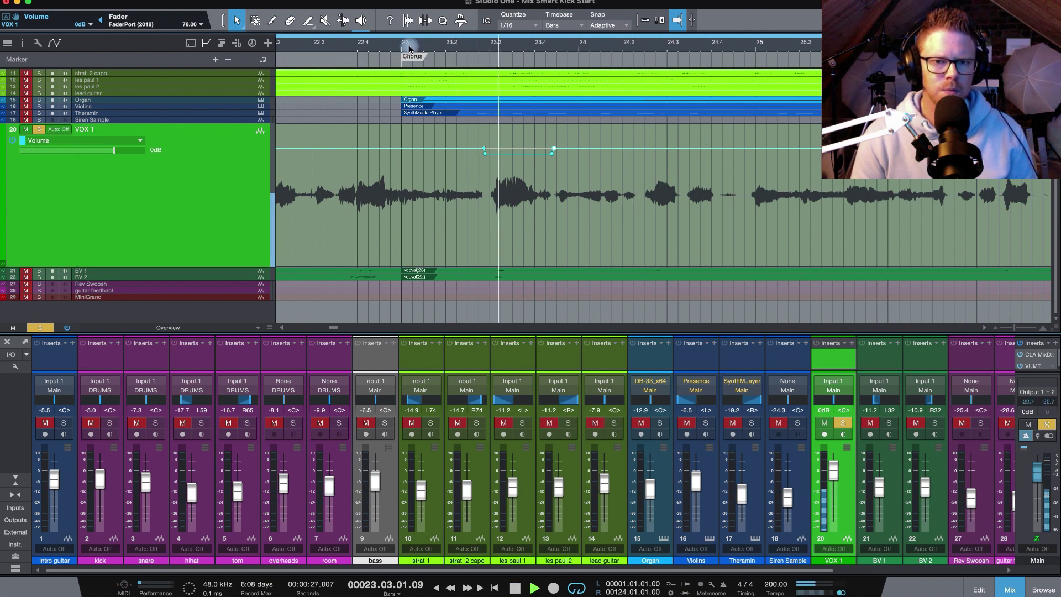
pyautogui.press('space')
pyautogui.click(58, 129)
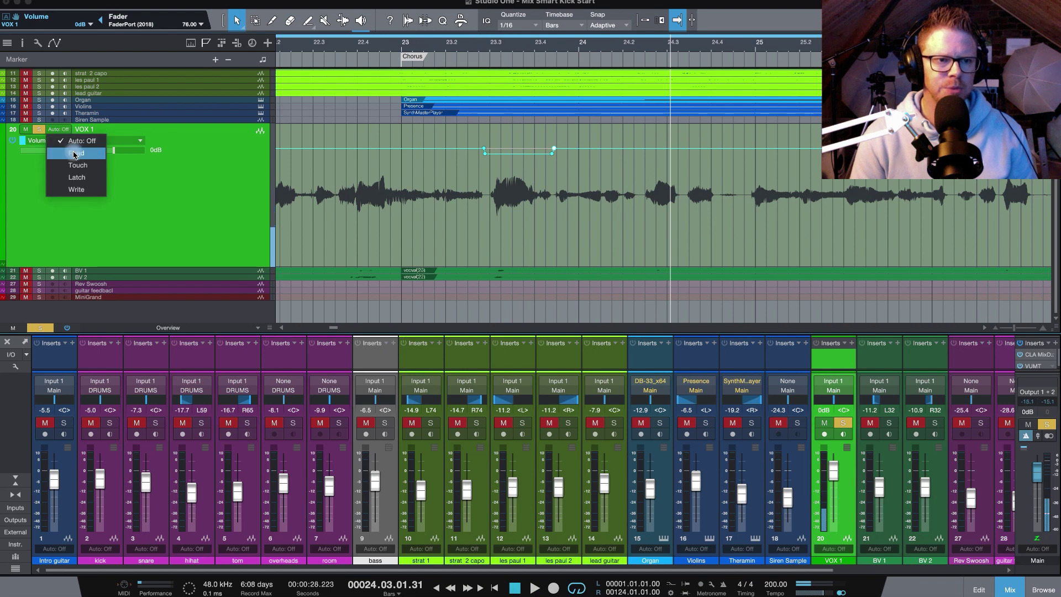
pyautogui.click(66, 148)
pyautogui.click(465, 49)
pyautogui.press('space')
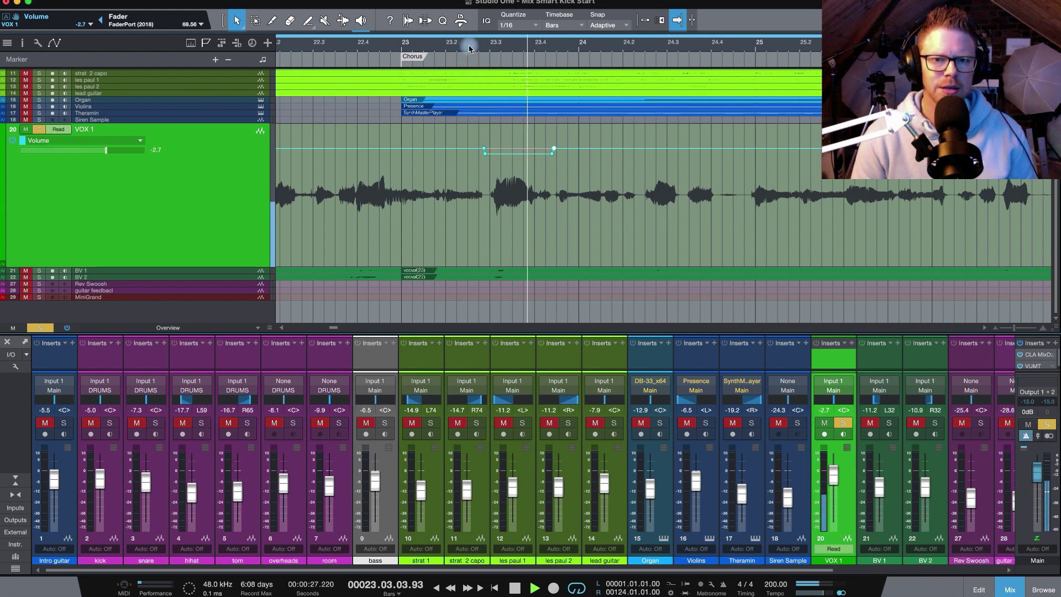
# Step: Create a short four-point VOX 1 volume dip near bar 26 and pull it down
pyautogui.press('space')
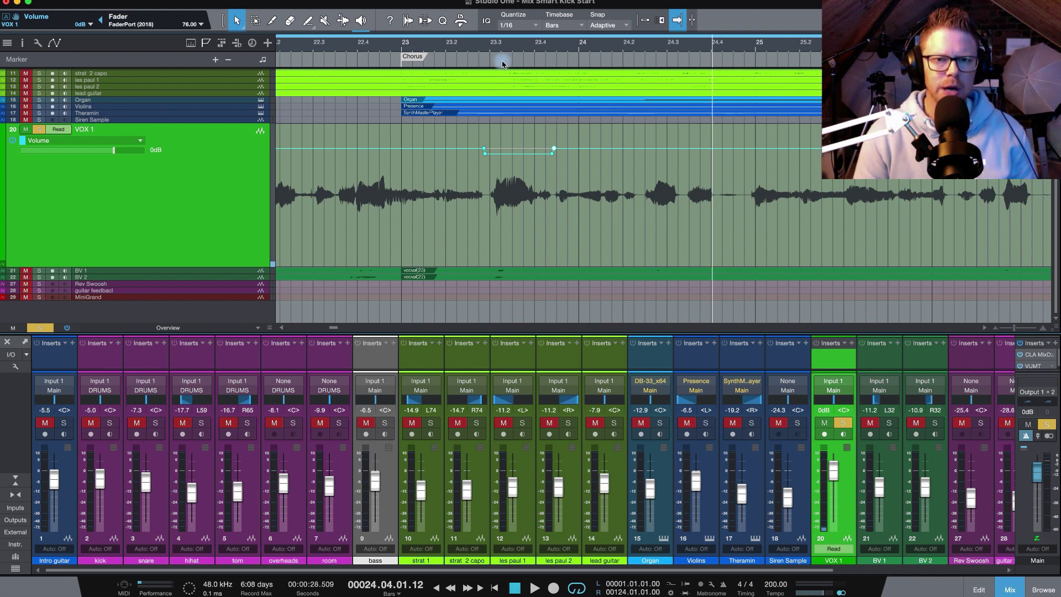
pyautogui.click(58, 129)
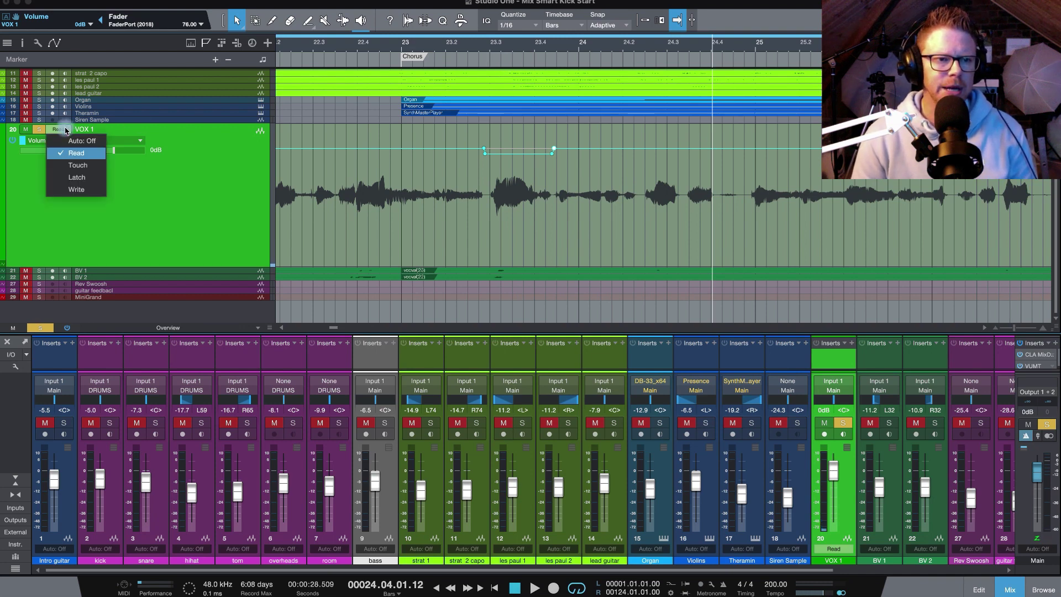
pyautogui.click(85, 189)
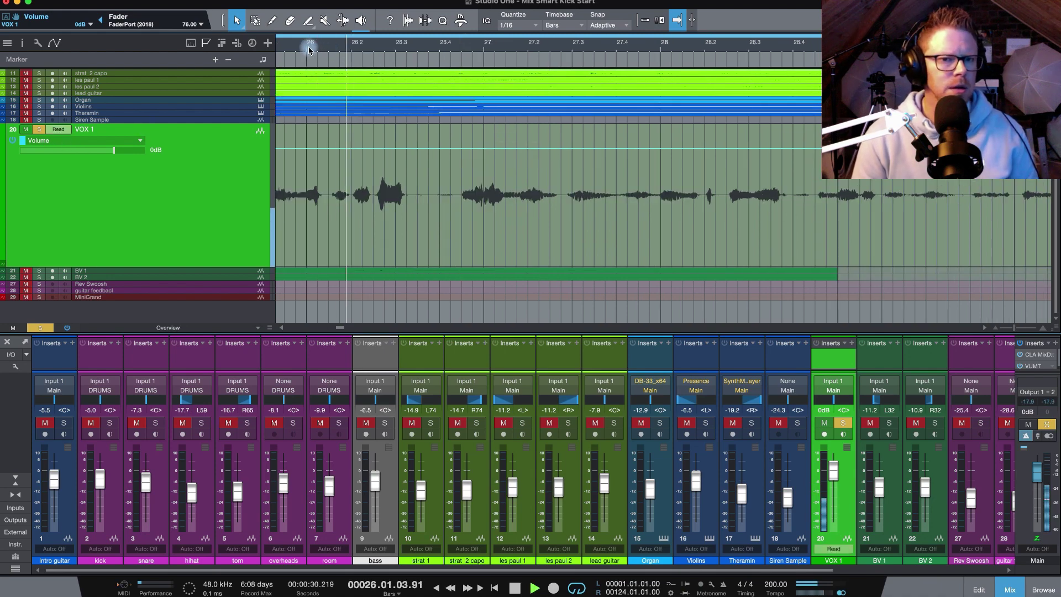
pyautogui.moveTo(375, 148); pyautogui.dragTo(401, 157)
pyautogui.click(373, 149)
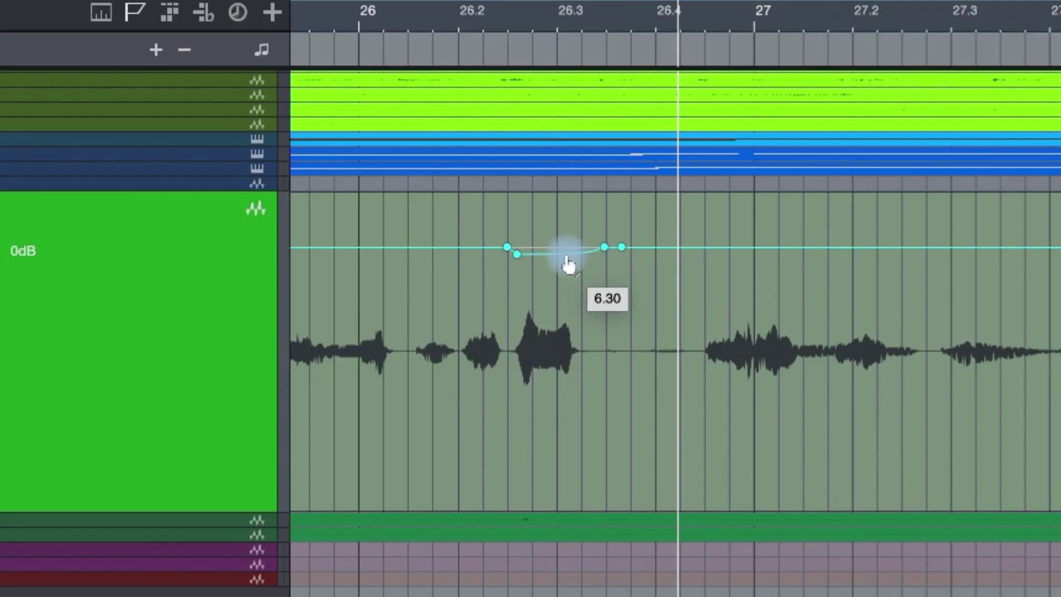
pyautogui.moveTo(568, 265); pyautogui.dragTo(568, 265)
pyautogui.click(474, 21)
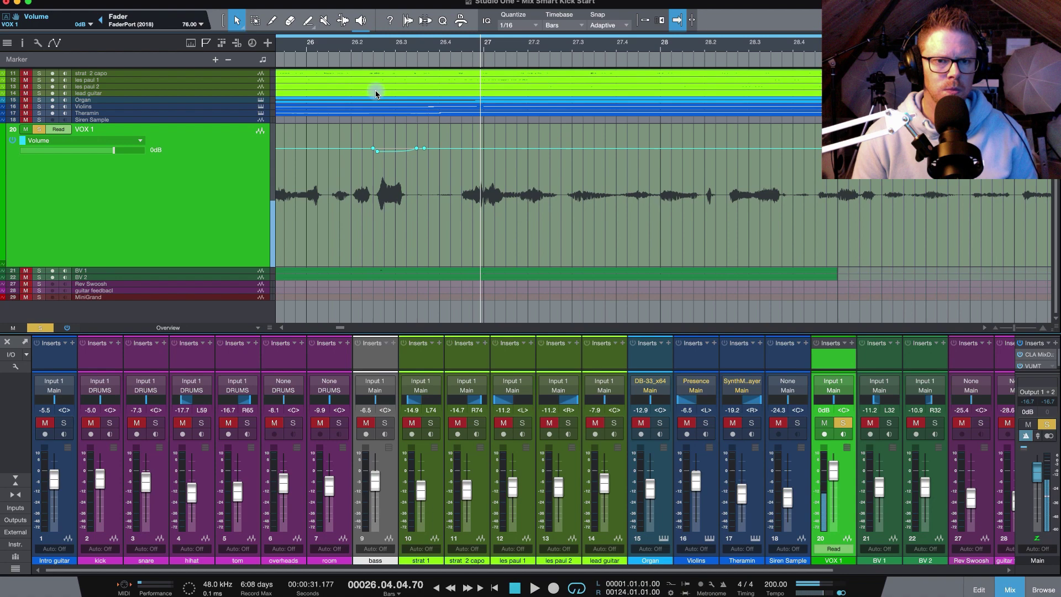
# Step: Unsolo VOX 1 to hear it with the band, then stop and zoom out
pyautogui.click(842, 425)
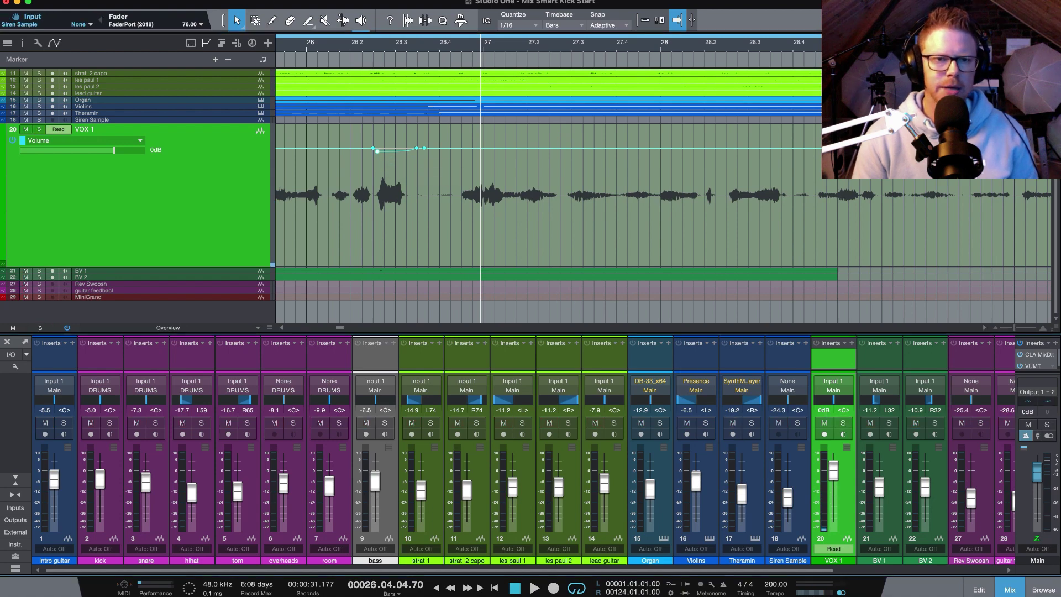
pyautogui.click(307, 45)
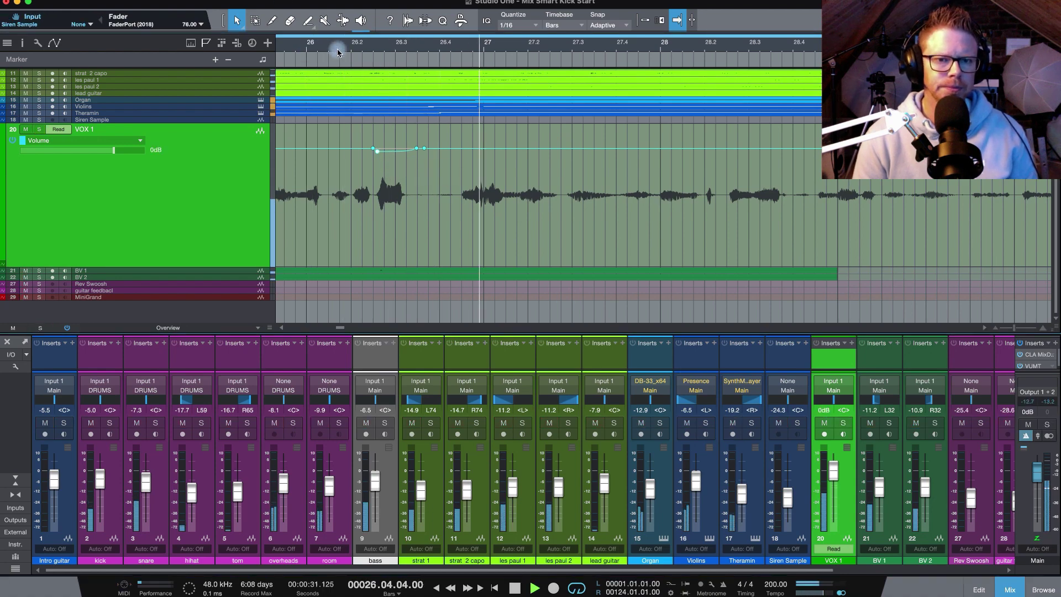
pyautogui.press('space')
pyautogui.press('w')
pyautogui.press('w')
pyautogui.press('w')
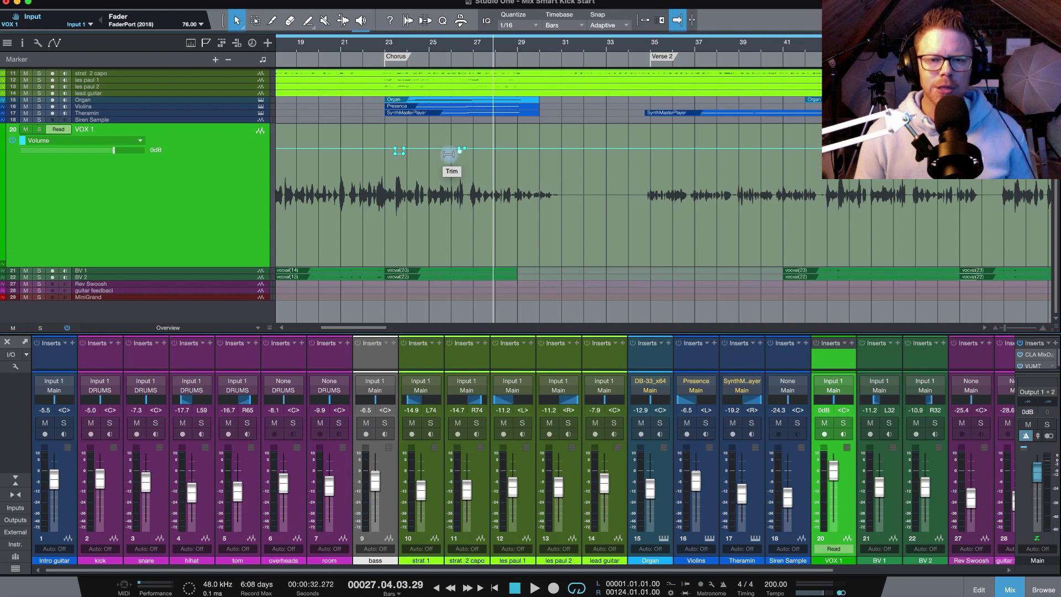
pyautogui.scroll(1, 457, 178)
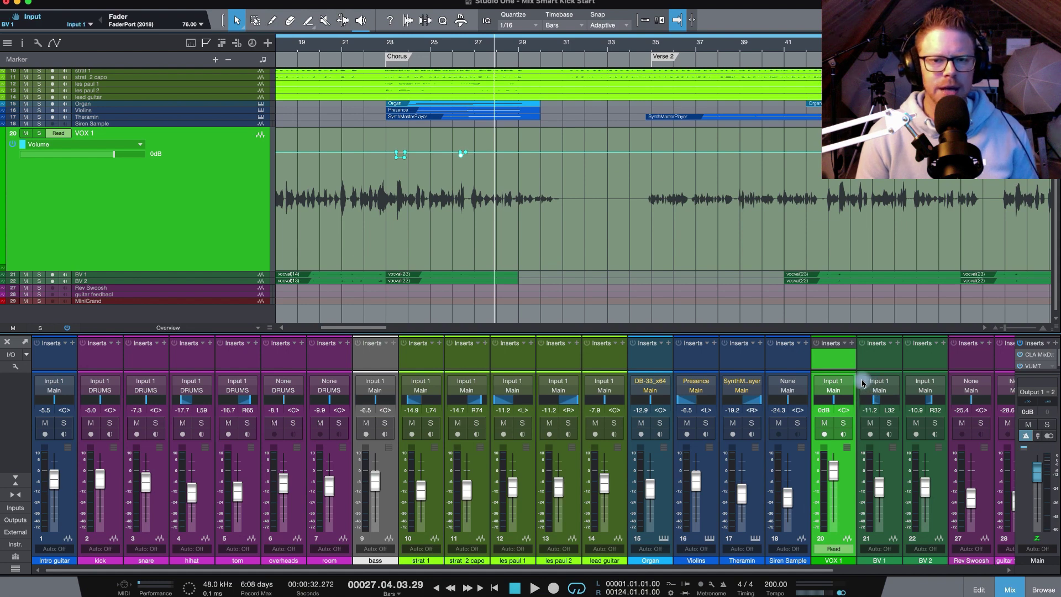
pyautogui.press('space')
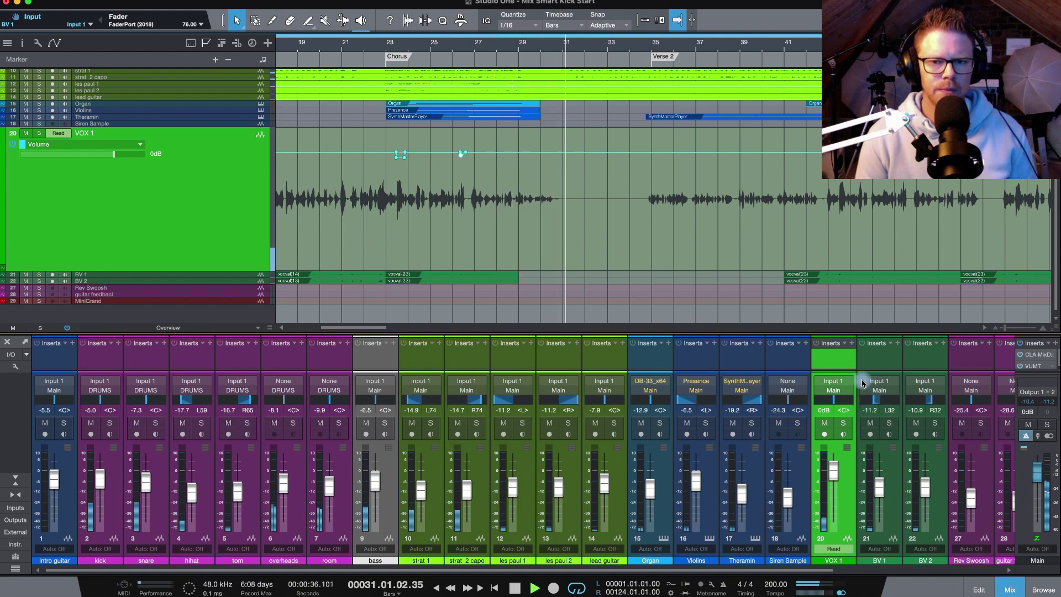
pyautogui.press('space')
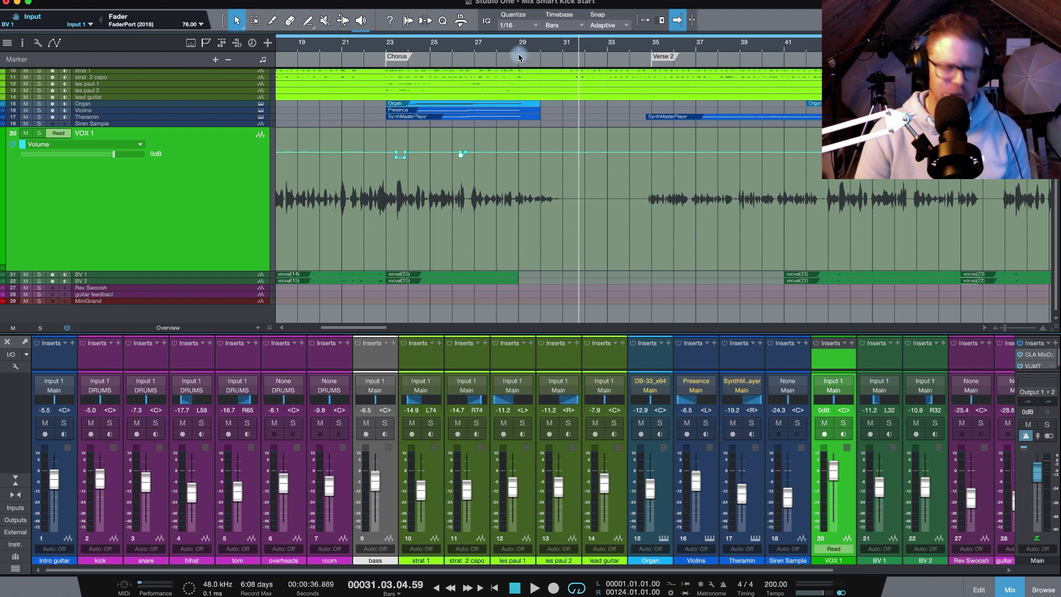
# Step: Listen to the chorus ending from bar 28 and add volume points near bars 29 and 31
pyautogui.click(507, 50)
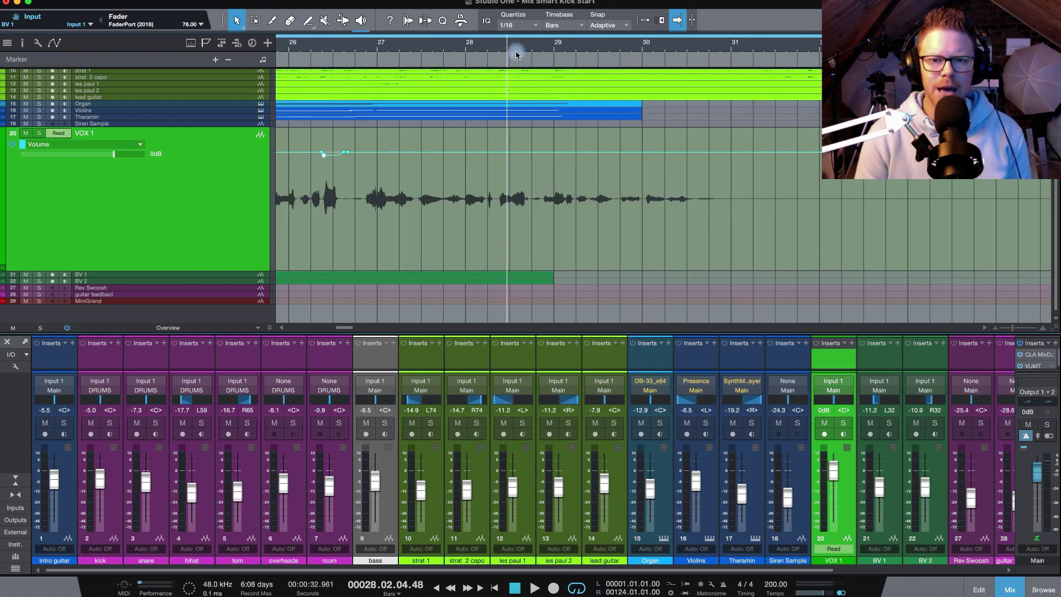
pyautogui.press('space')
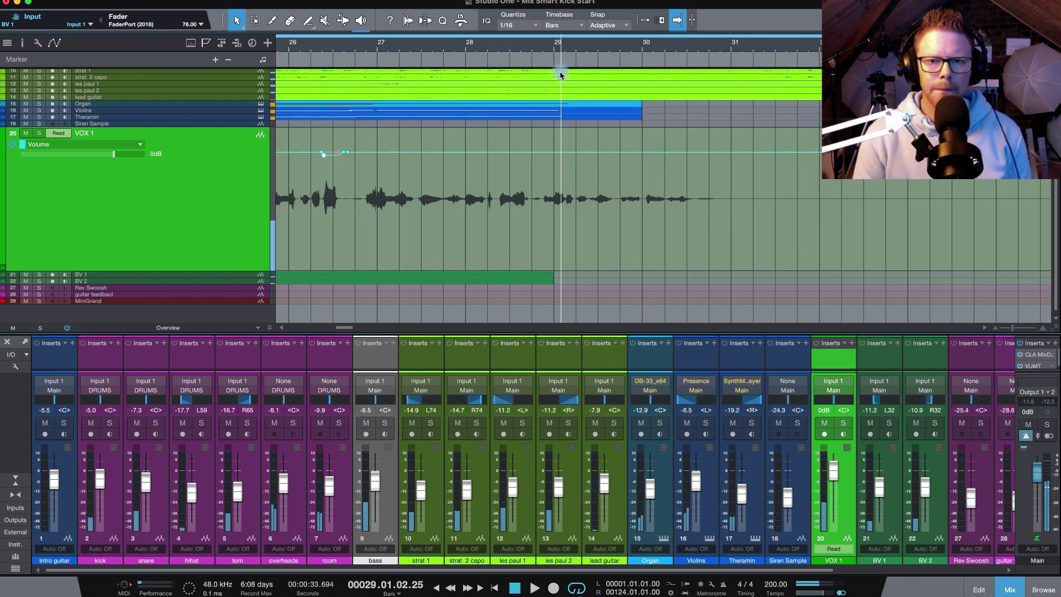
pyautogui.press('space')
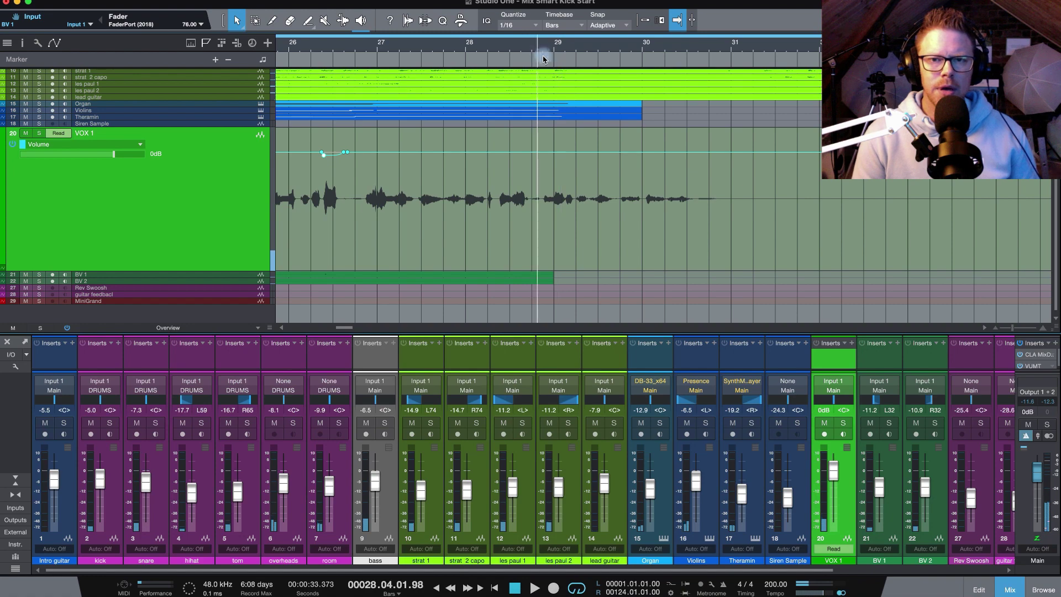
pyautogui.click(547, 153)
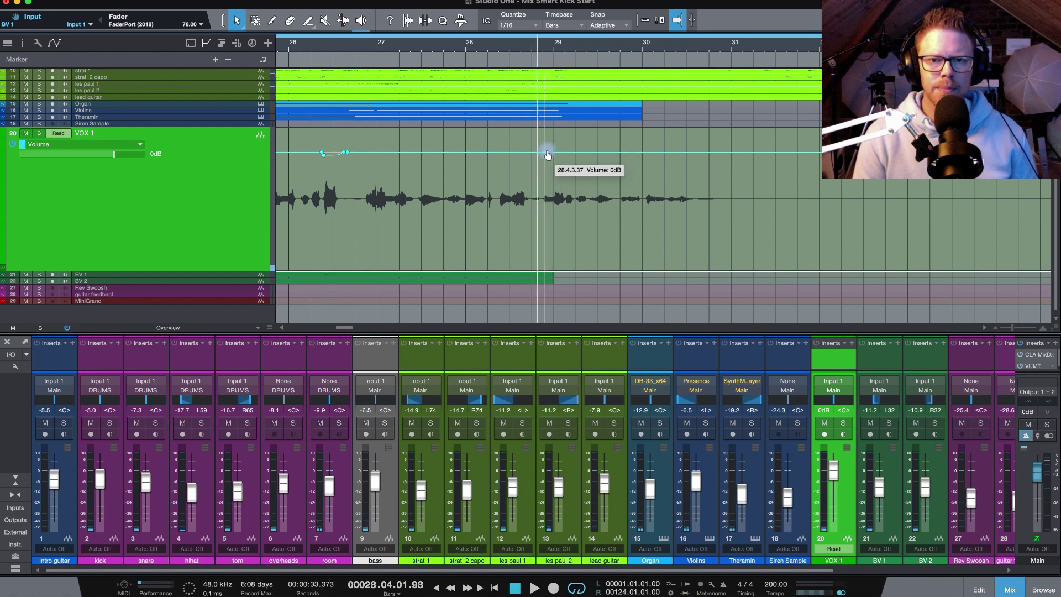
pyautogui.click(731, 152)
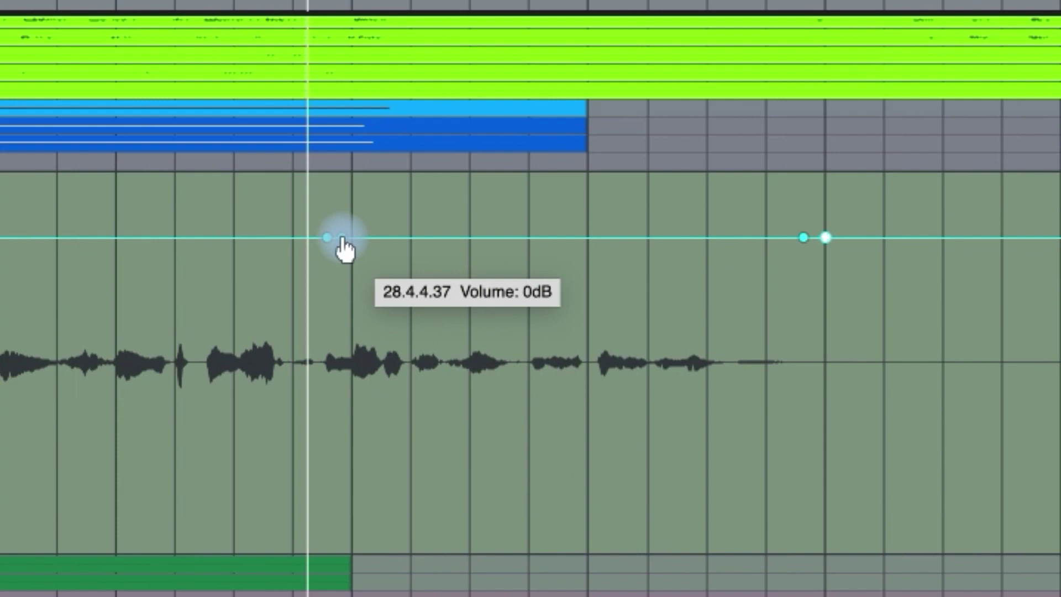
# Step: Raise the bar 29–31 points to about +2 dB, add a step point, and audition the boost
pyautogui.moveTo(343, 239); pyautogui.dragTo(332, 227)
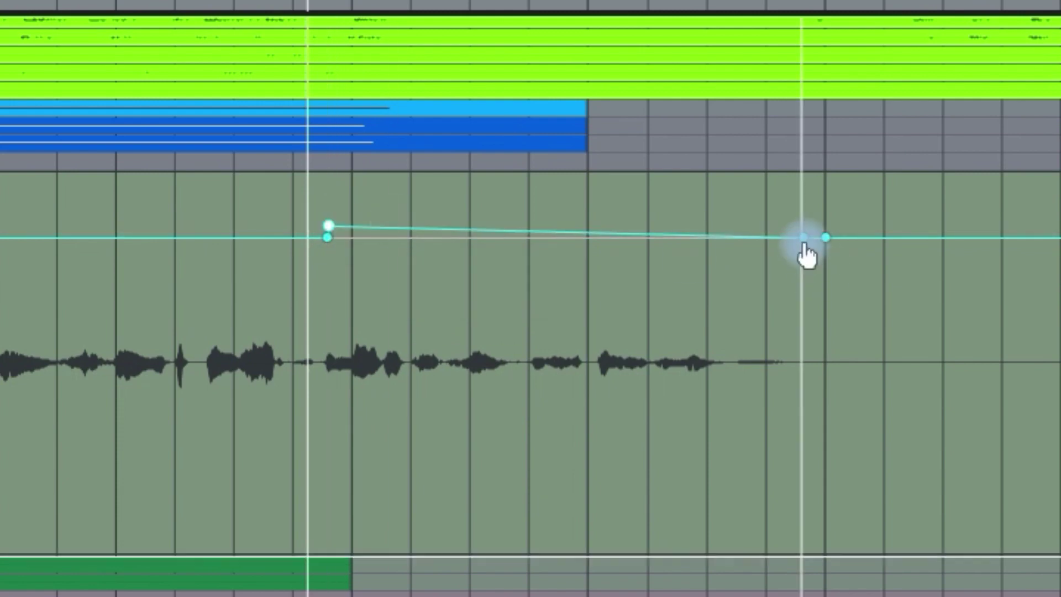
pyautogui.moveTo(805, 243); pyautogui.dragTo(833, 227)
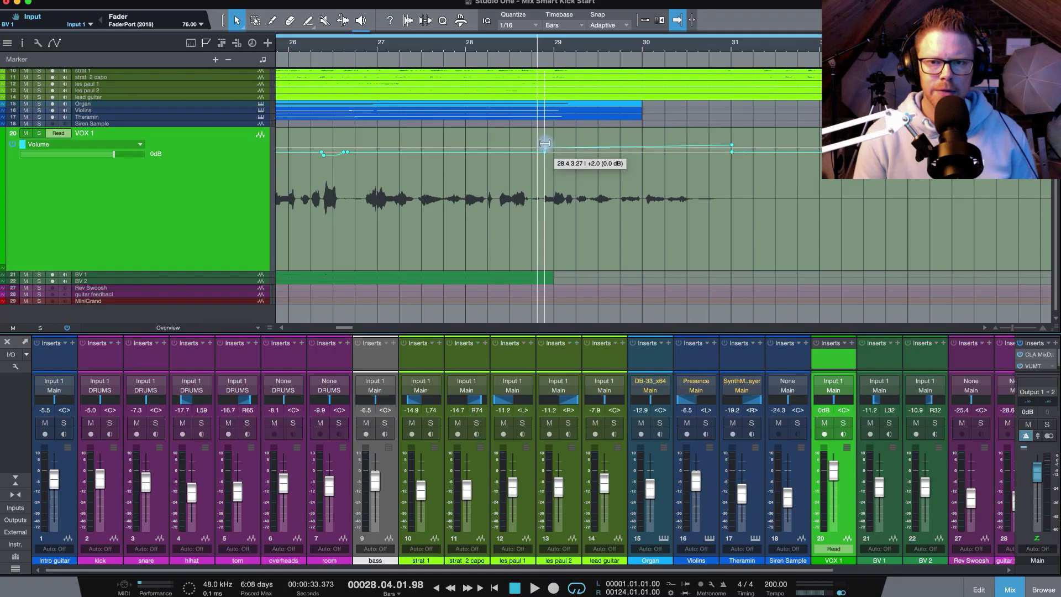
pyautogui.click(546, 147)
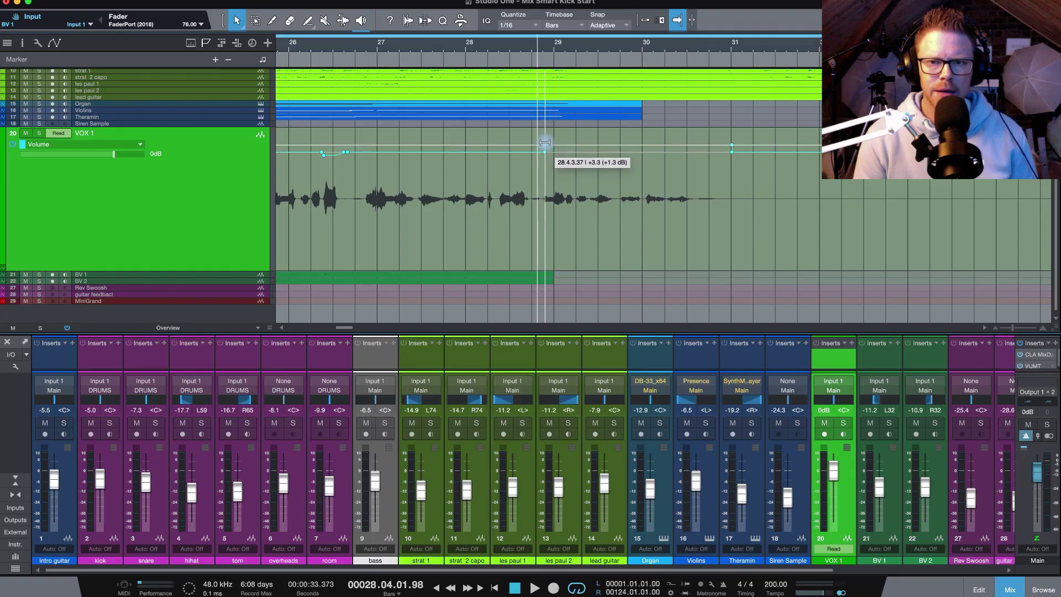
pyautogui.click(461, 48)
pyautogui.press('space')
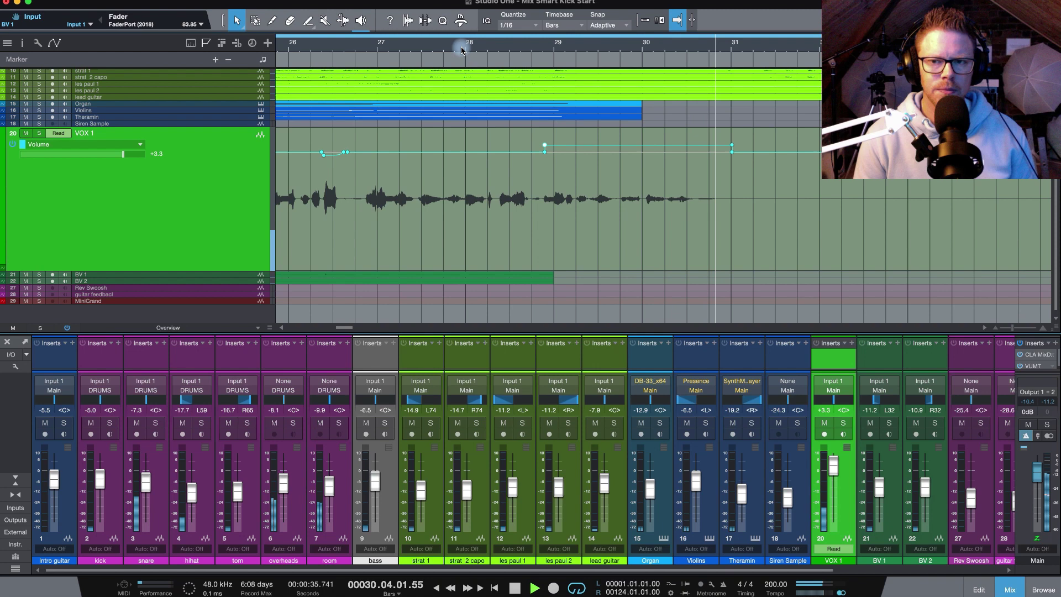
pyautogui.press('space')
pyautogui.click(418, 50)
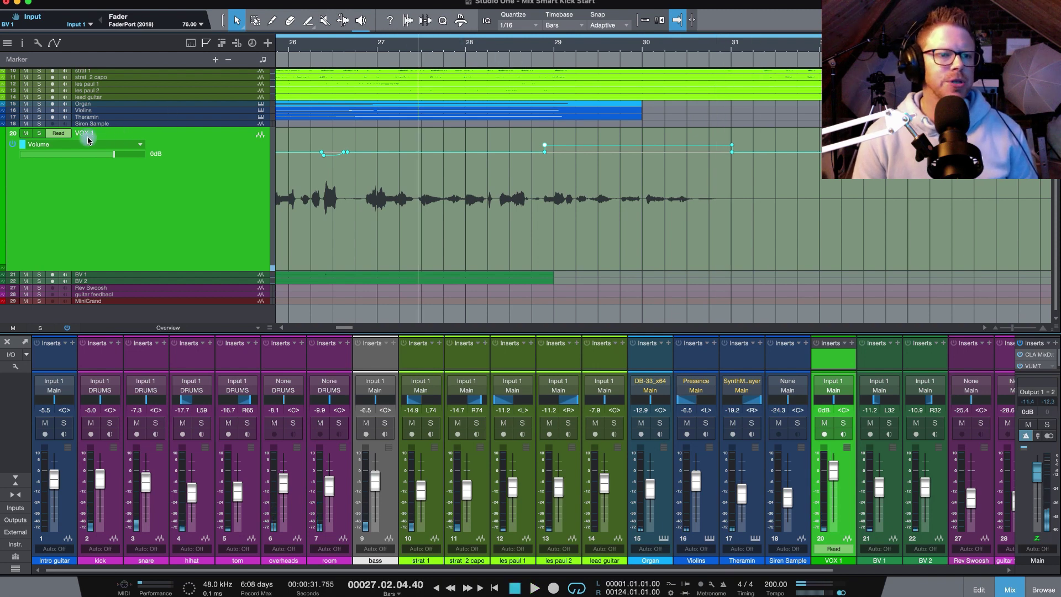
pyautogui.click(59, 134)
pyautogui.click(84, 147)
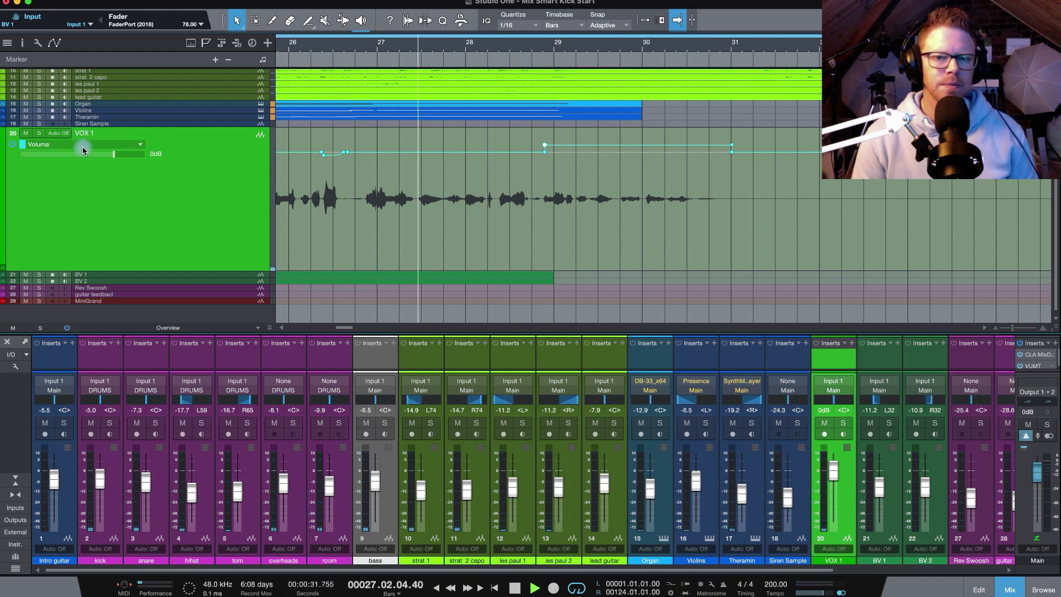
pyautogui.press('space')
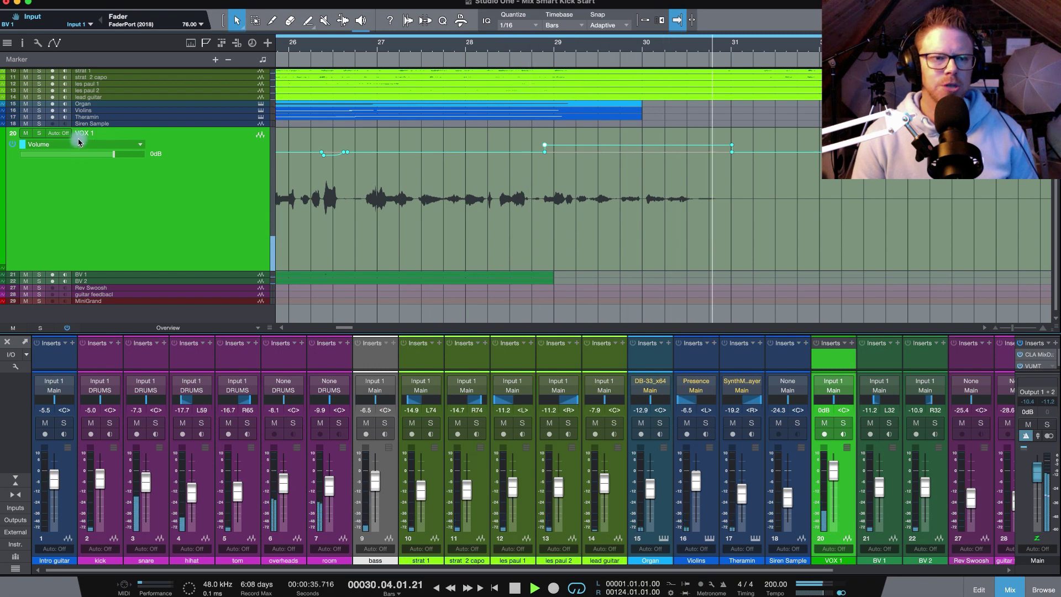
pyautogui.press('space')
pyautogui.click(59, 134)
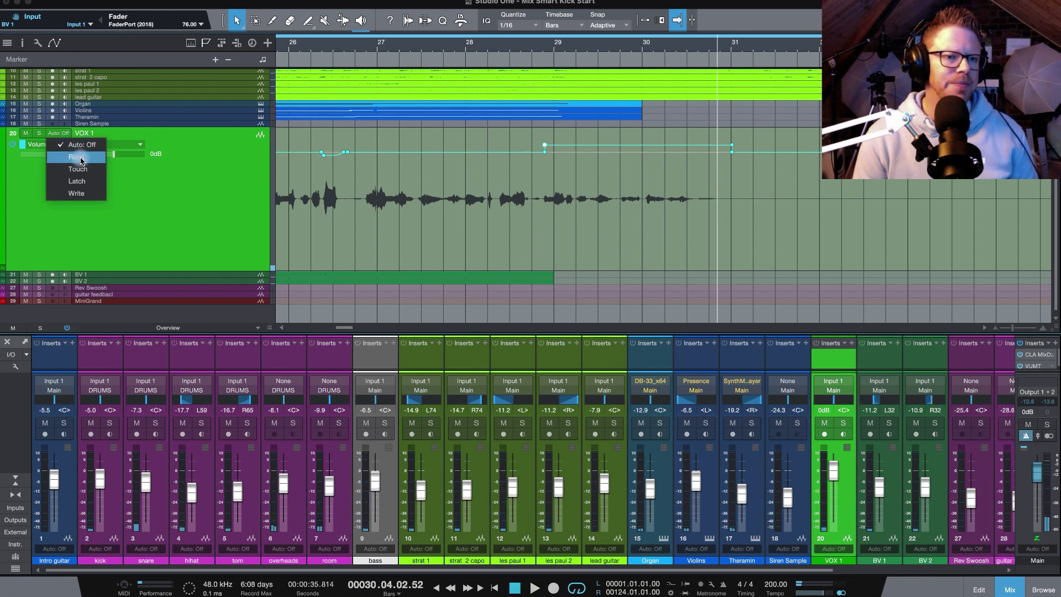
pyautogui.click(78, 160)
pyautogui.click(487, 45)
pyautogui.press('space')
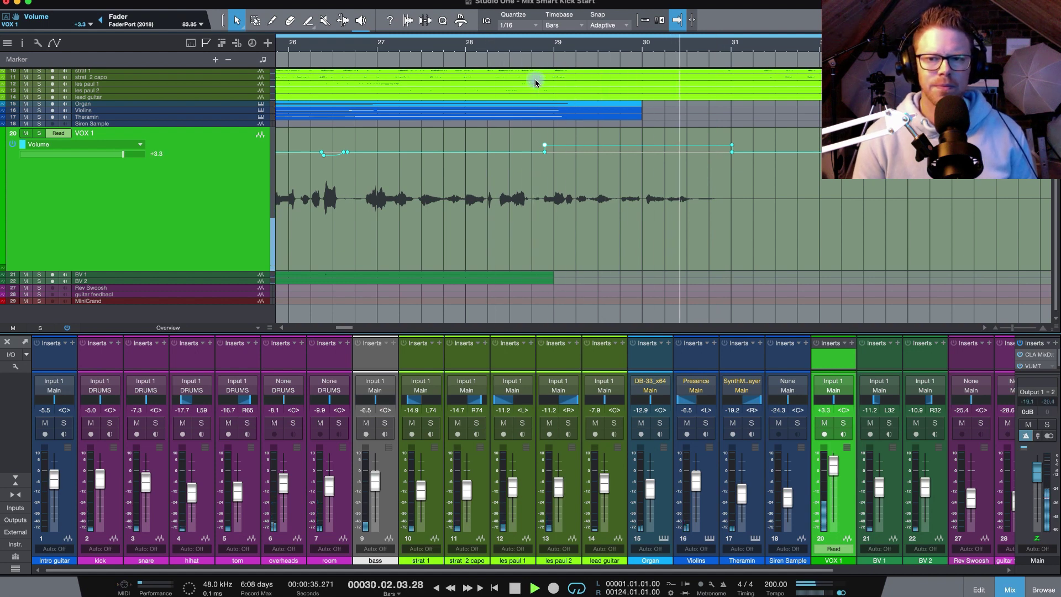
pyautogui.press('w')
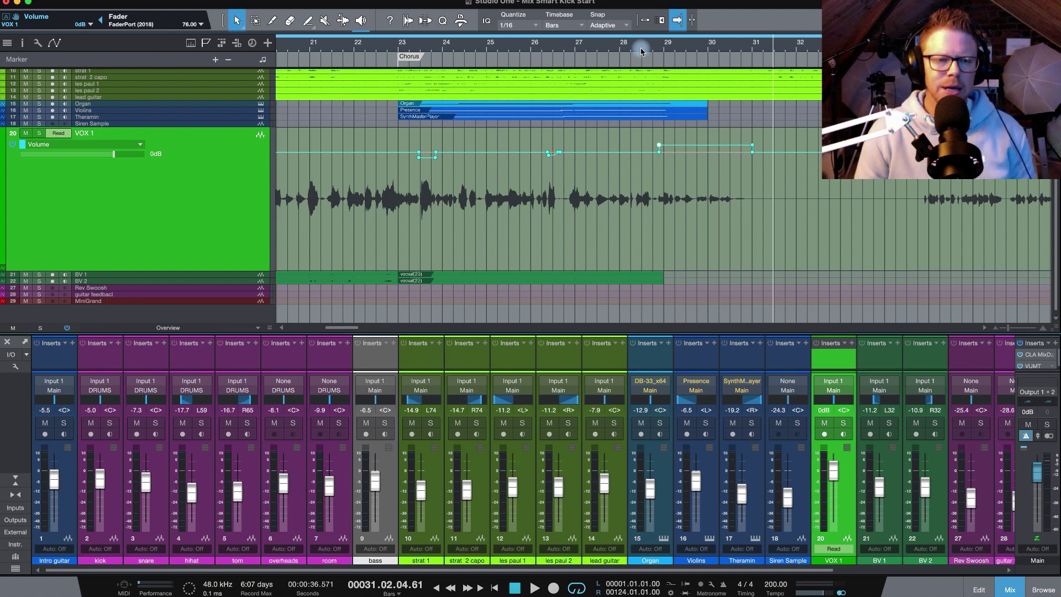
pyautogui.moveTo(641, 51); pyautogui.dragTo(403, 51)
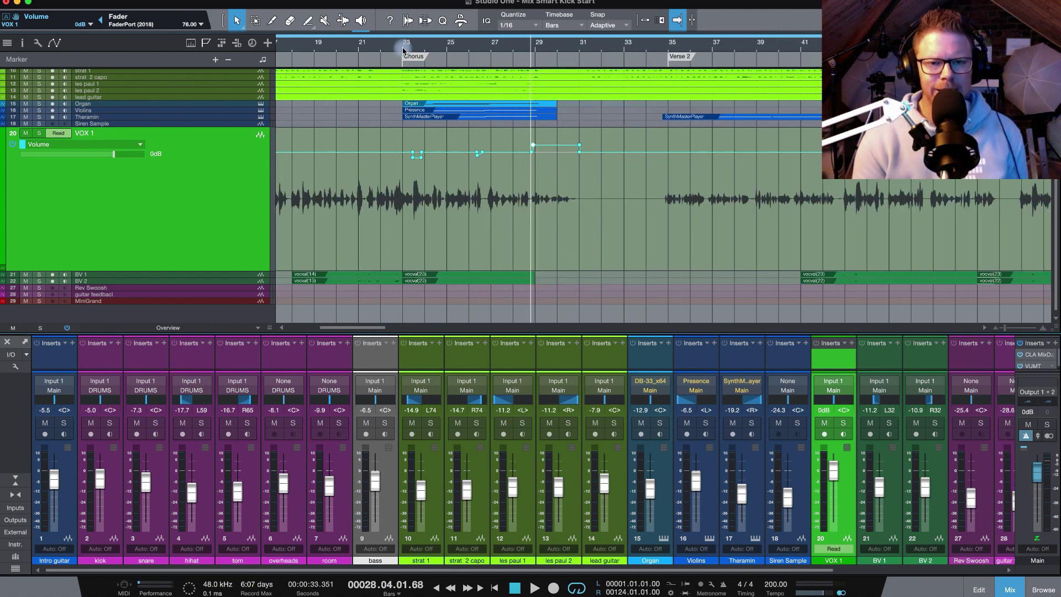